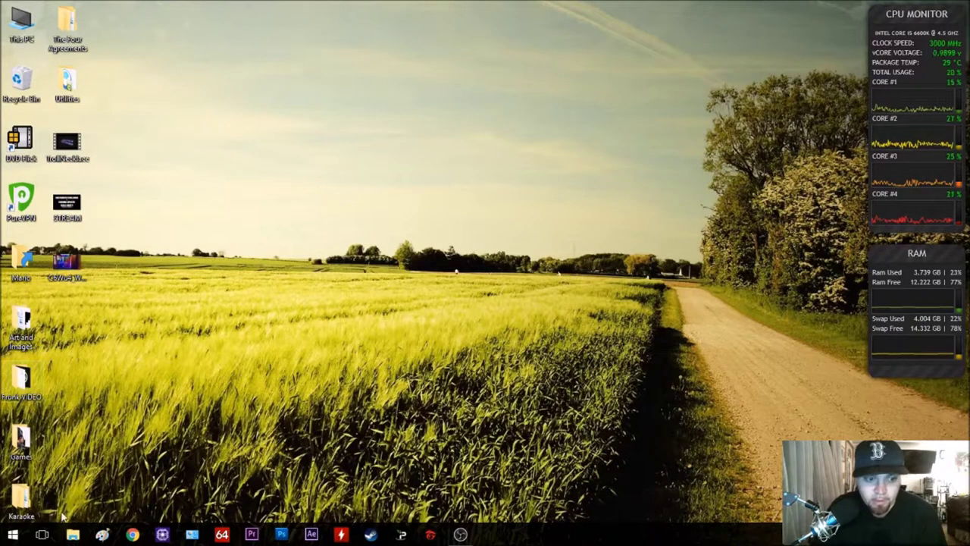
Step: Launch DiskMark64 as administrator from Downloads > CrystalDiskMark5_1_2
click(73, 534)
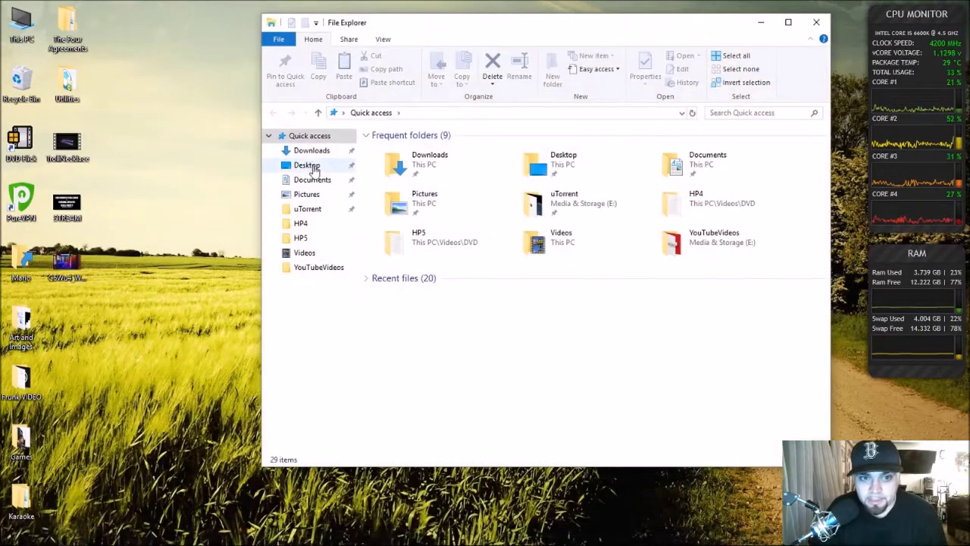
click(311, 150)
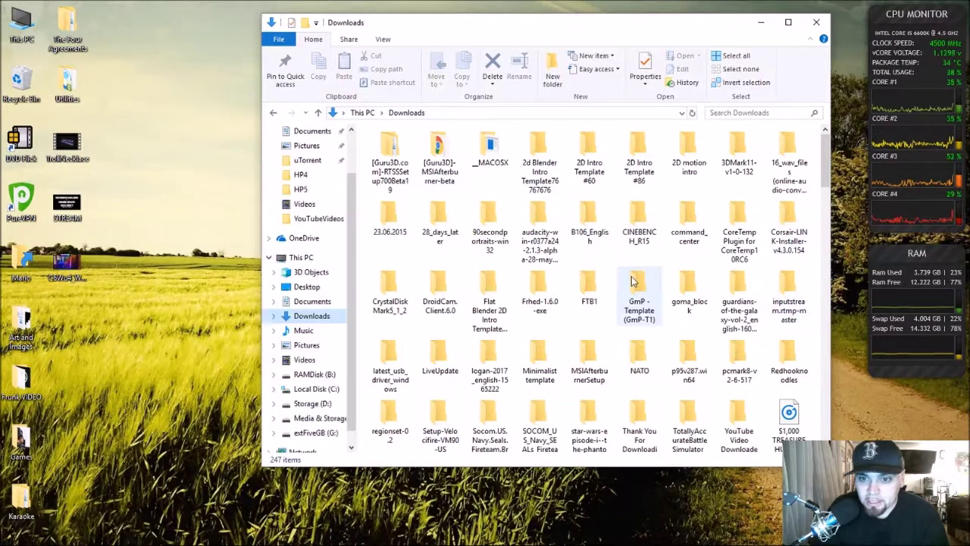
double_click(390, 291)
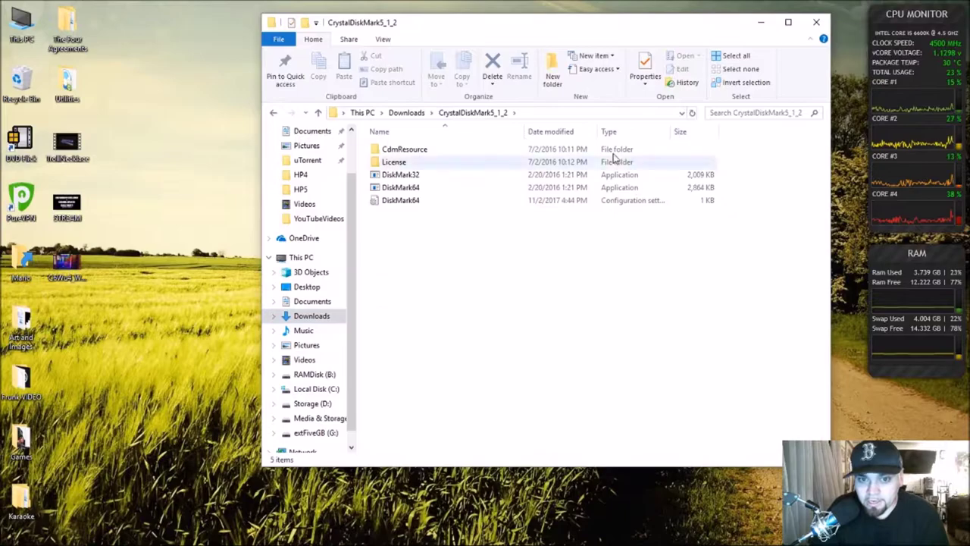
right_click(421, 192)
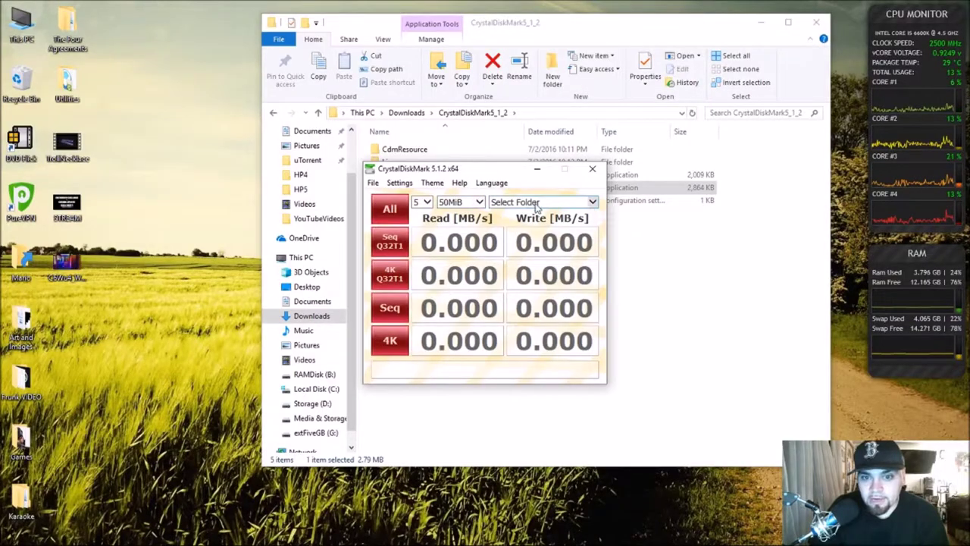
Step: Pick the target drive and run Seq Q32T1, getting 41.33 MB/s read and 40.13 MB/s write
click(536, 203)
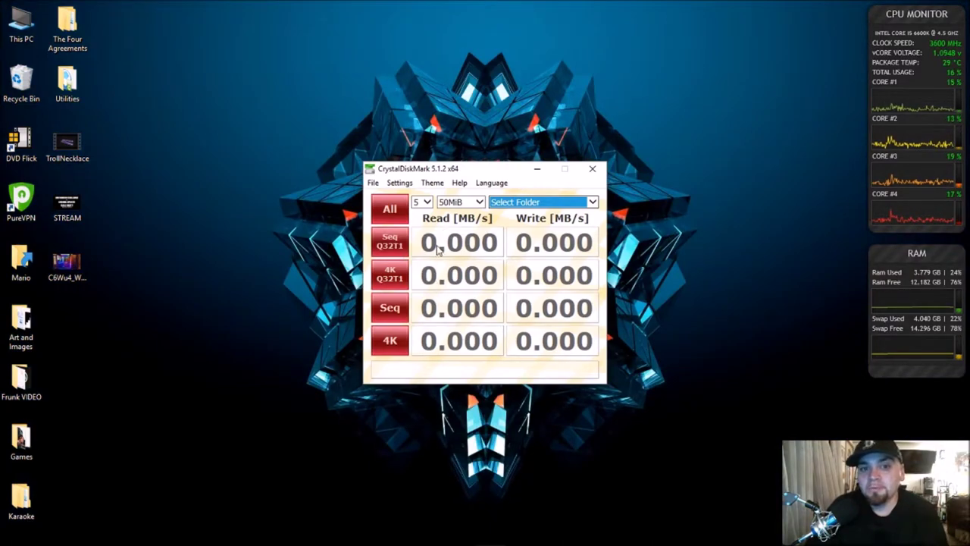
click(389, 241)
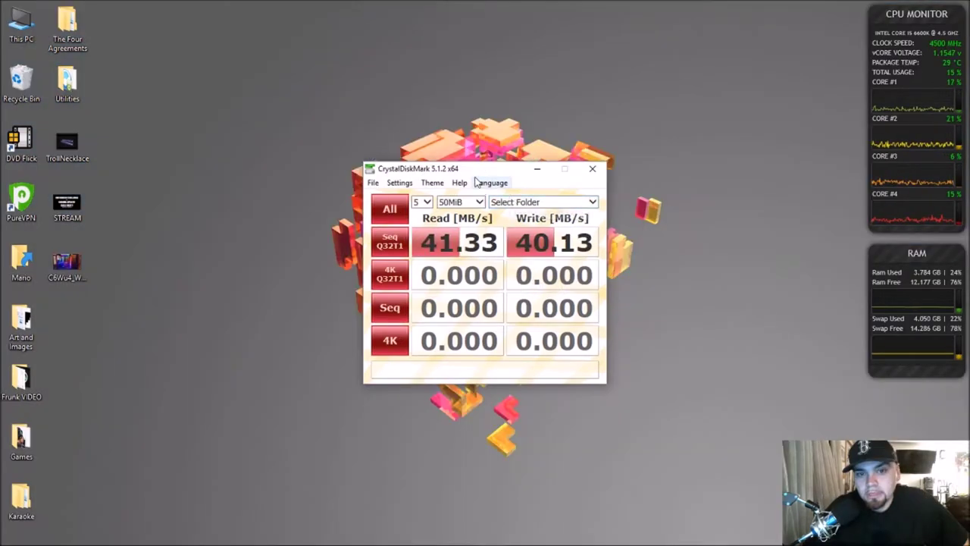
drag(428, 172, 304, 152)
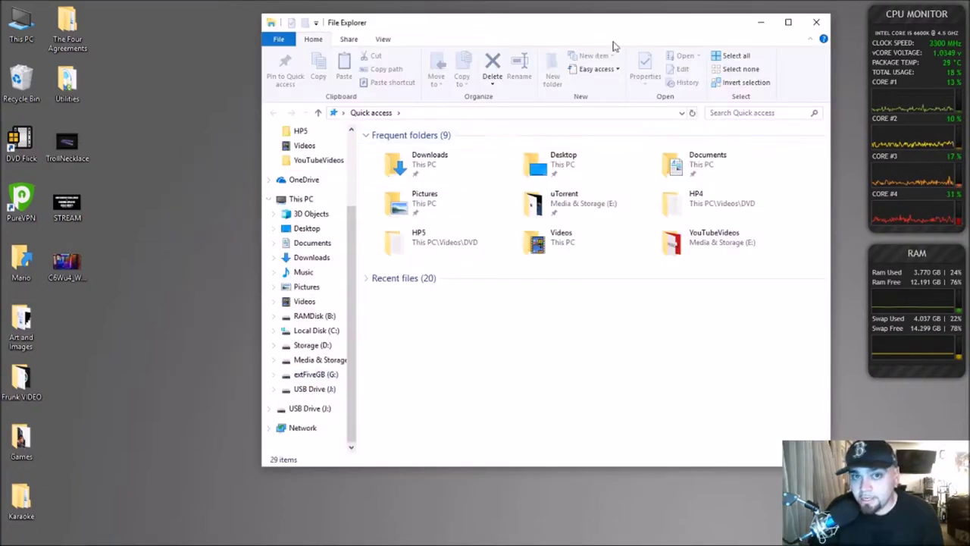
Step: Check USB Drive (J:), then start DiskMark64 from CrystalDiskMark5_1_2 past the security warning
click(299, 408)
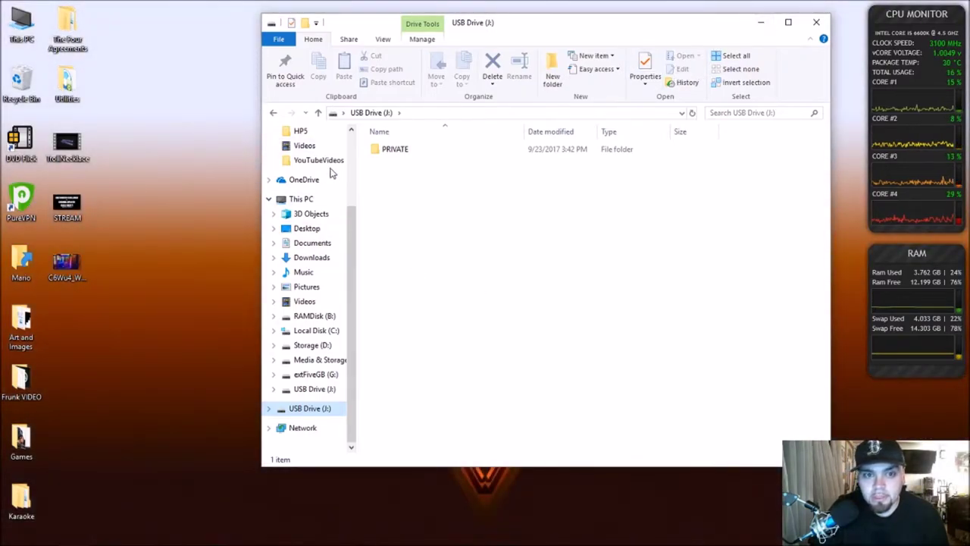
scroll(311, 193, up, 3)
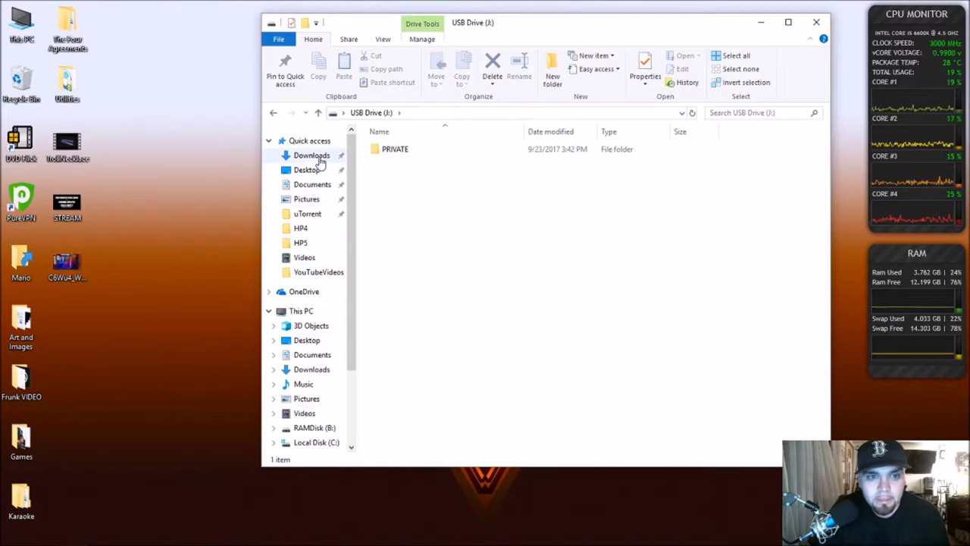
click(319, 158)
double_click(390, 291)
double_click(397, 188)
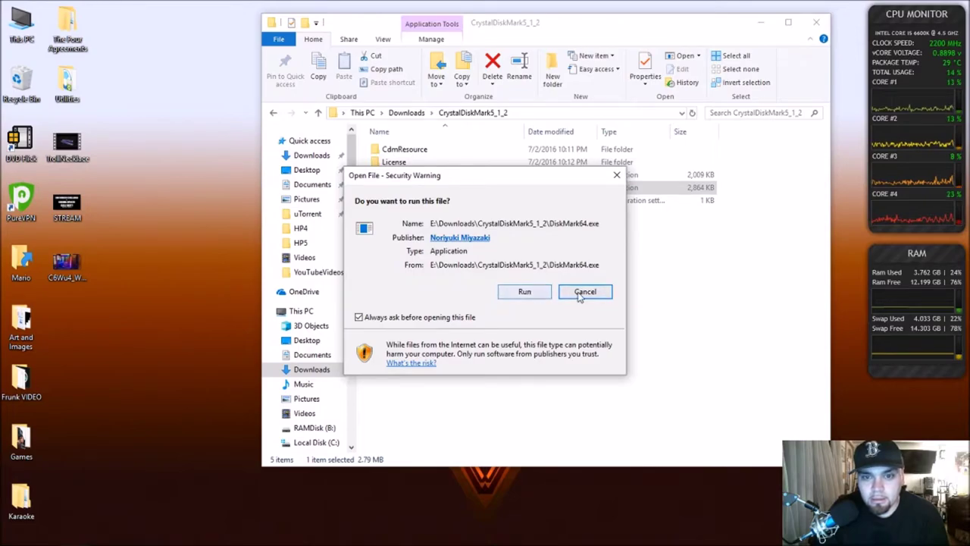
click(524, 291)
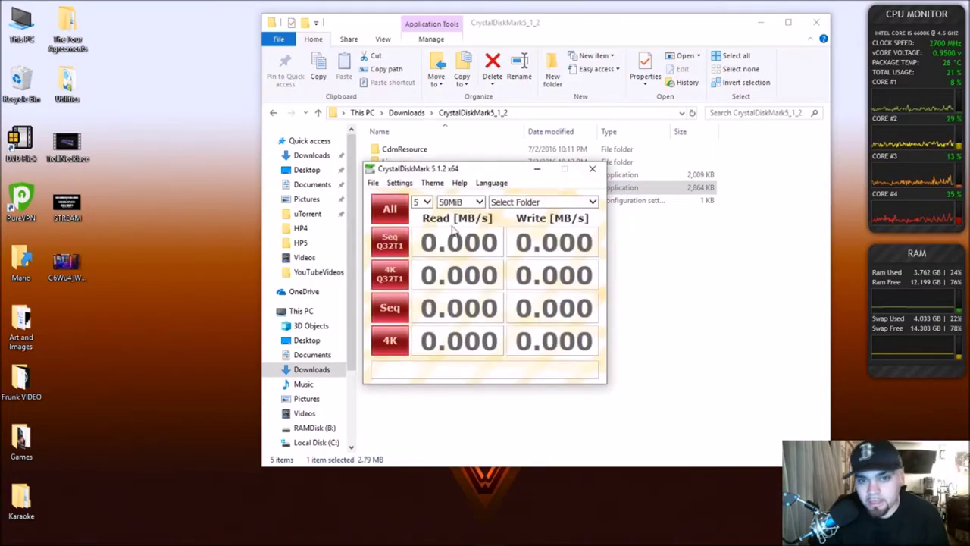
Step: Target the PRIVATE folder on USB Drive (J:) and run Seq Q32T1: 94.28 MB/s read, 60.56 MB/s write
click(592, 202)
click(522, 199)
scroll(500, 281, down, 3)
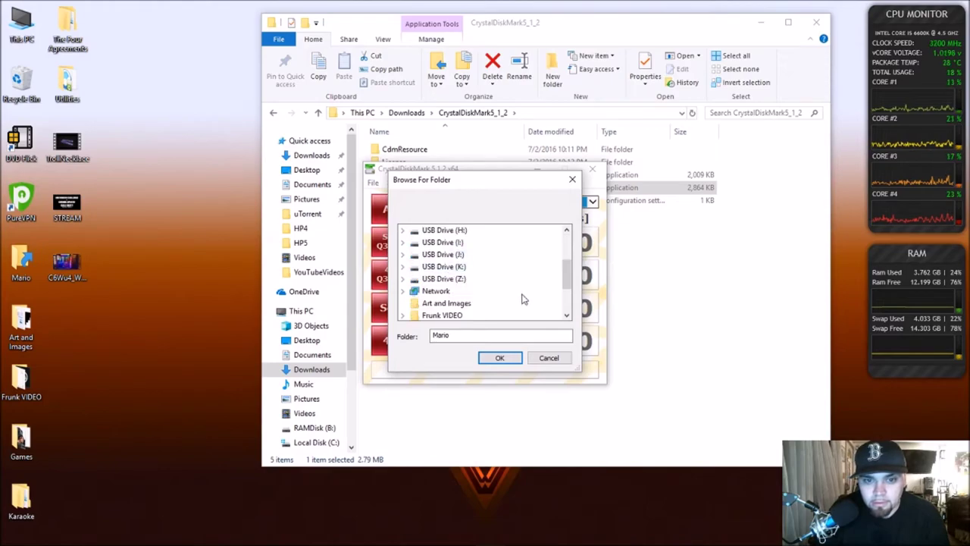
scroll(500, 295, up, 2)
click(523, 303)
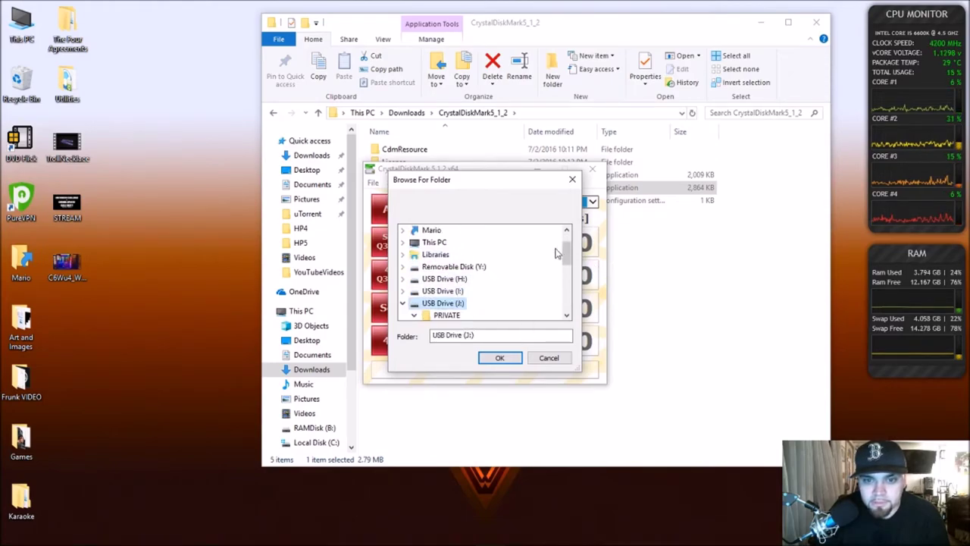
scroll(557, 254, down, 2)
click(447, 266)
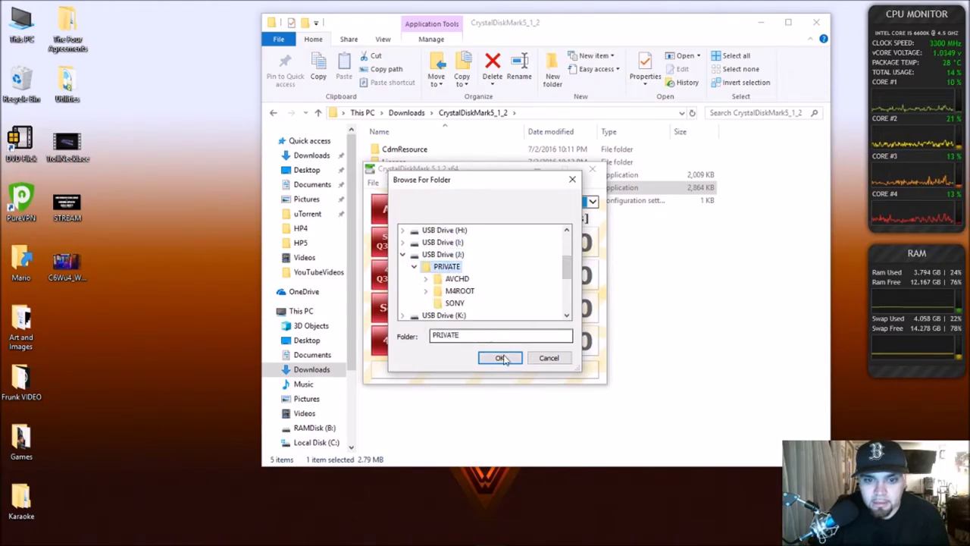
click(502, 358)
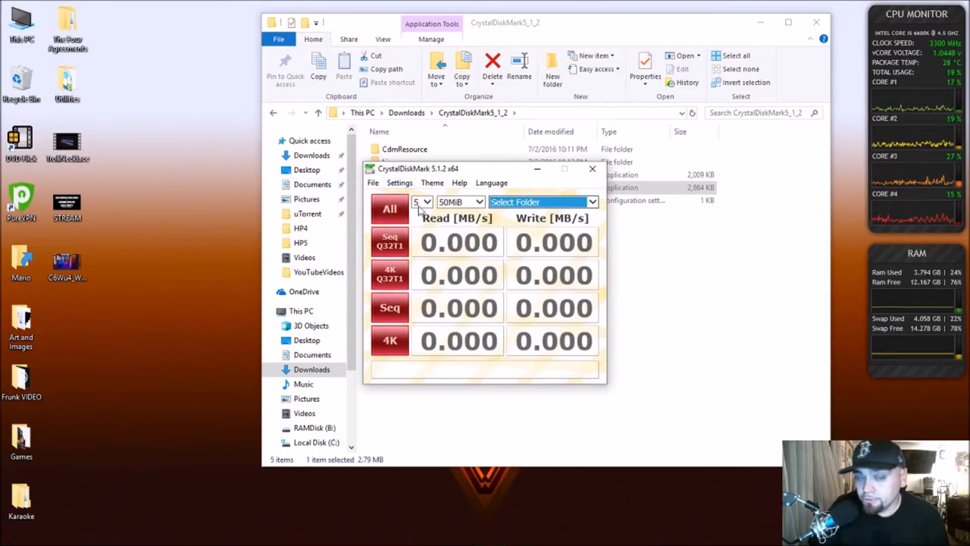
click(403, 241)
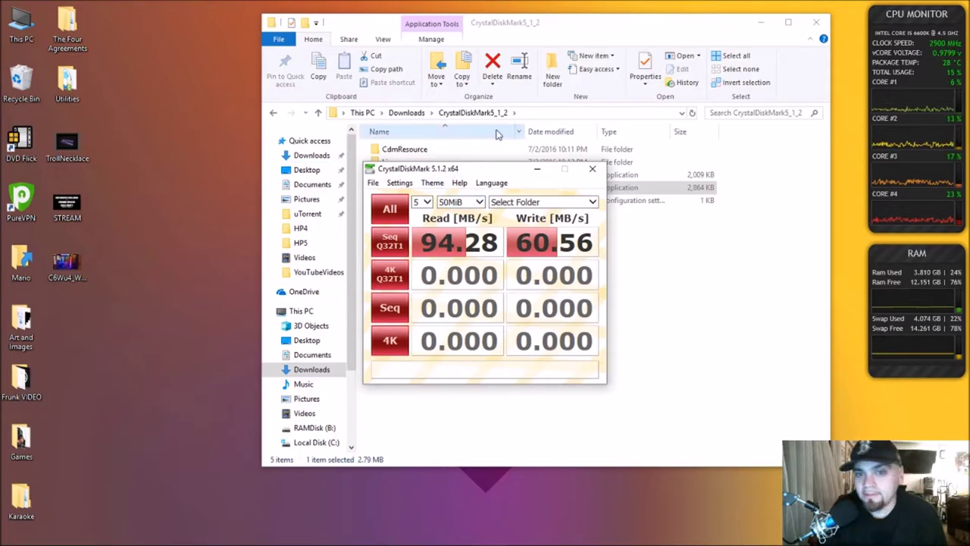
Step: Close CrystalDiskMark and select video 00005 in the BDMV > STREAM folder
click(592, 169)
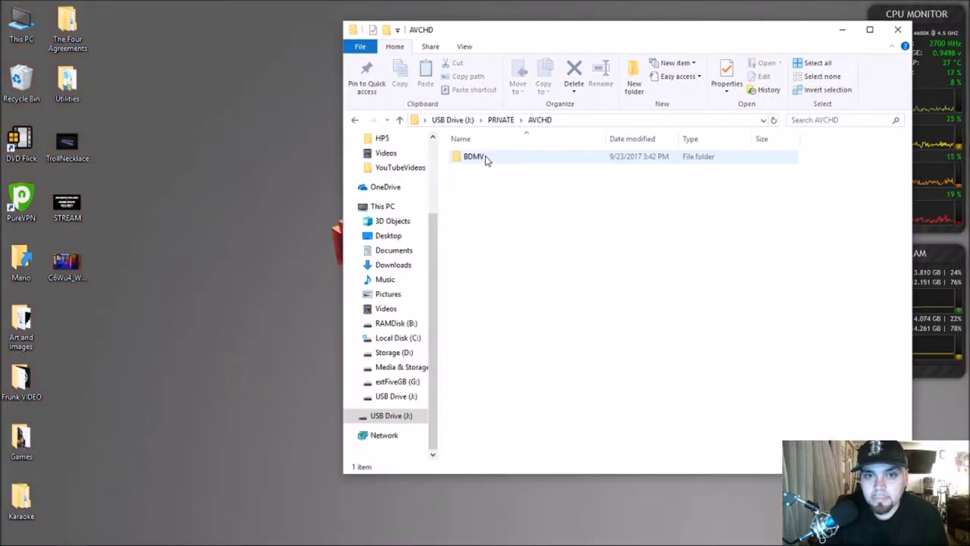
double_click(512, 158)
double_click(484, 182)
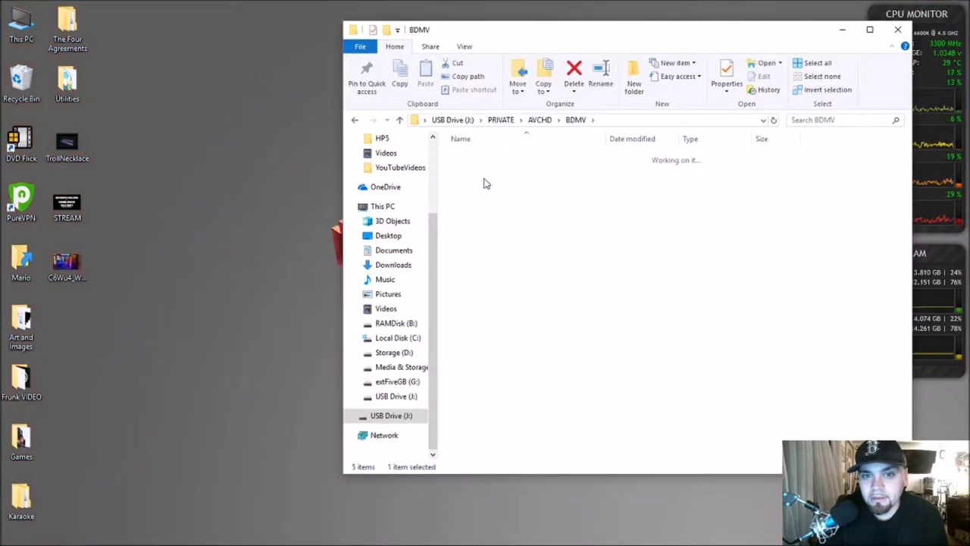
click(473, 219)
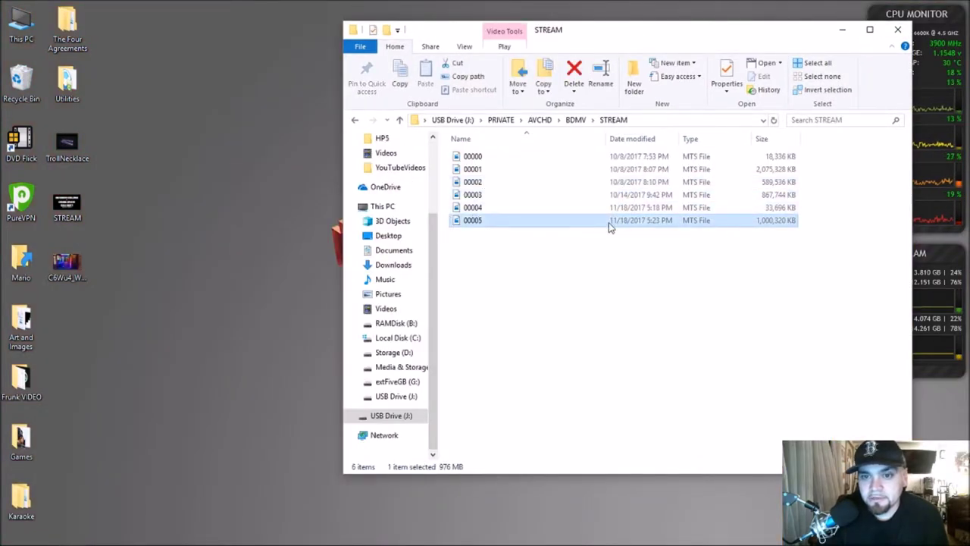
Step: Copy 00005 to the desktop with copy details shown, then close the STREAM window
drag(670, 226, 130, 319)
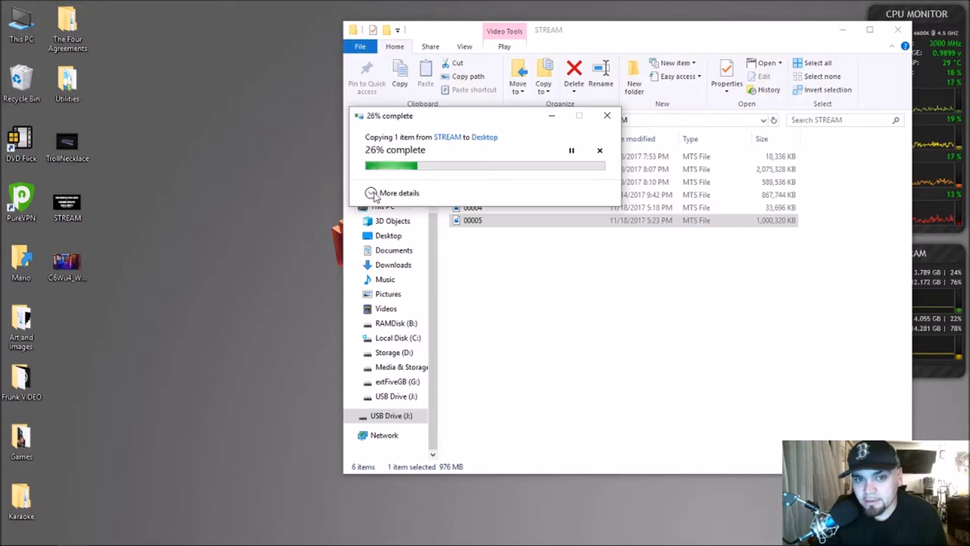
click(372, 193)
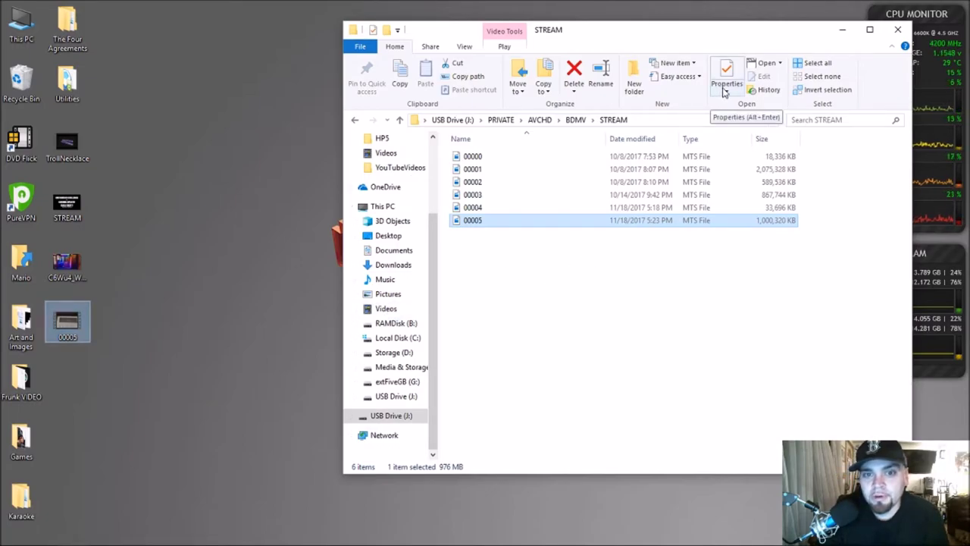
click(897, 29)
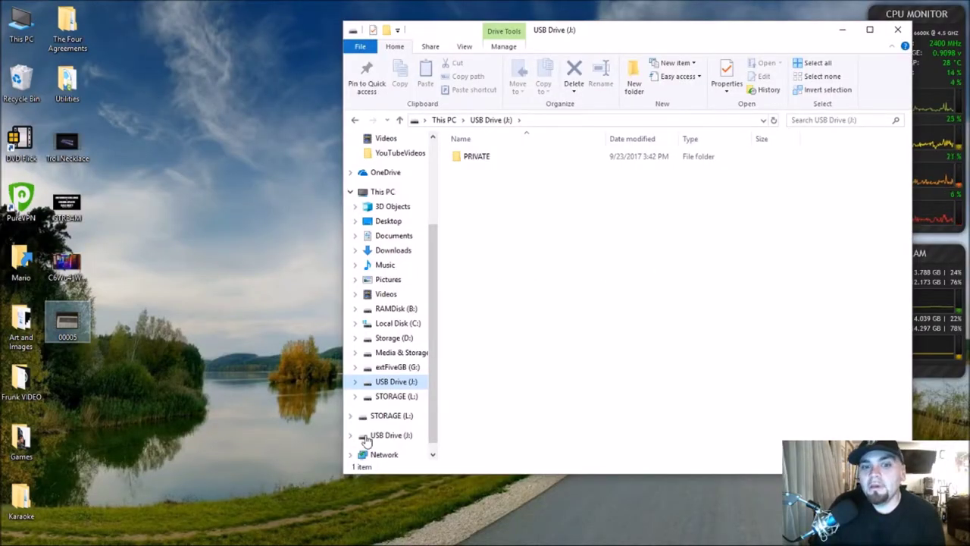
Step: Relaunch DiskMark64 from Downloads > CrystalDiskMark5_1_2, allowing it past the security warning
scroll(386, 360, down, 1)
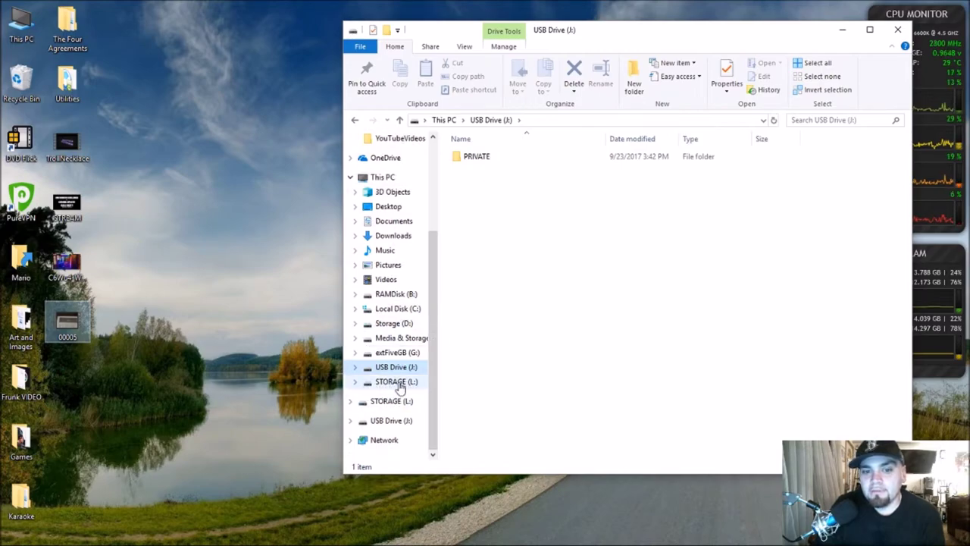
click(842, 30)
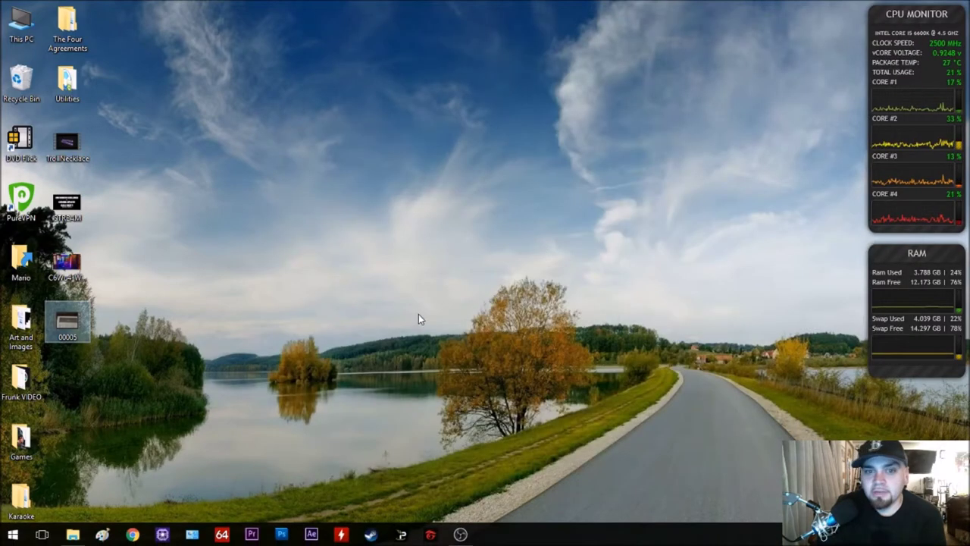
click(73, 534)
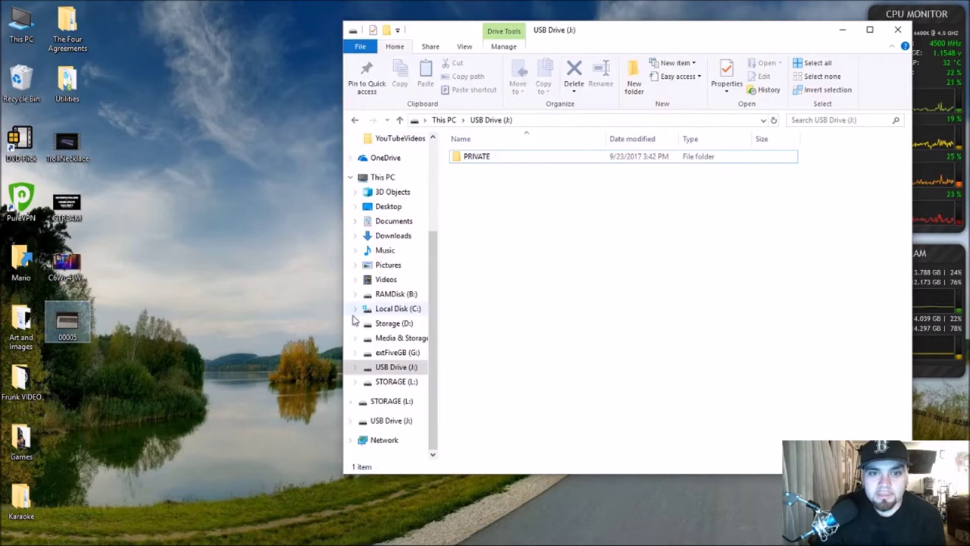
click(394, 236)
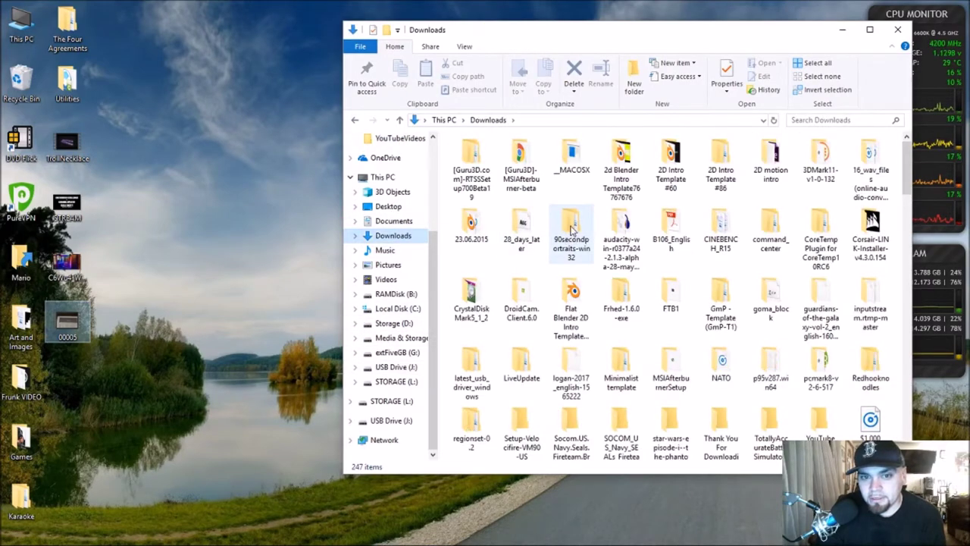
double_click(489, 306)
double_click(483, 195)
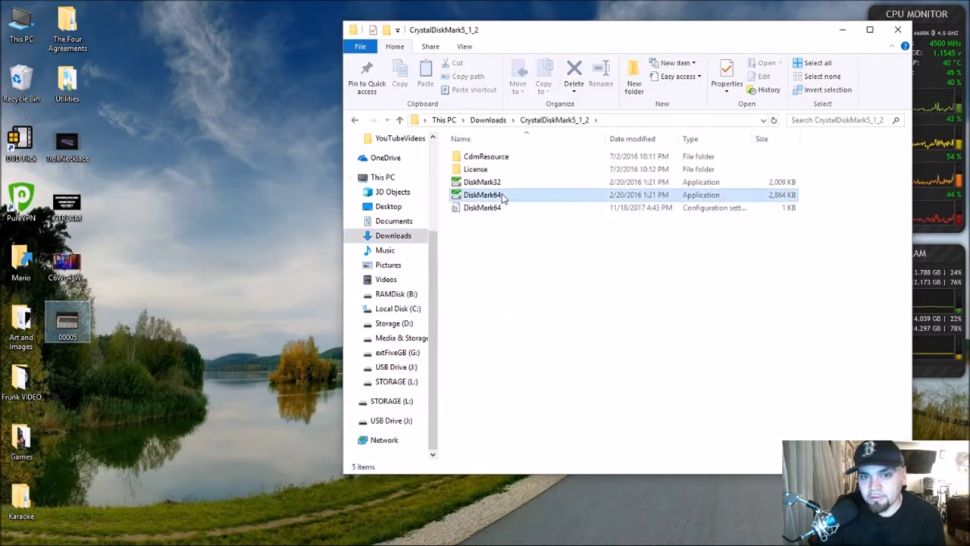
click(522, 292)
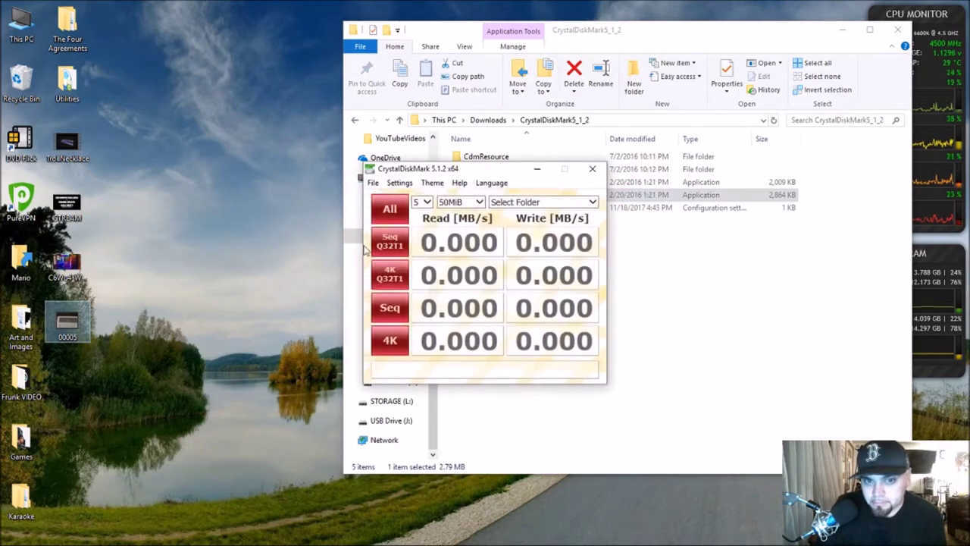
Step: Set STORAGE (L:) as the test location and run Seq Q32T1: 139.3 MB/s read, 66.61 MB/s write
click(553, 203)
scroll(450, 253, down, 2)
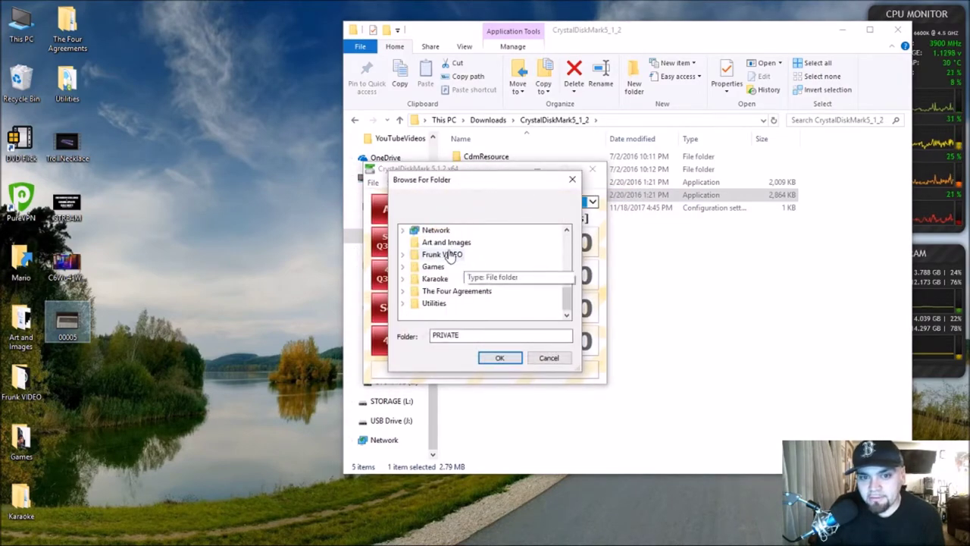
scroll(422, 303, up, 3)
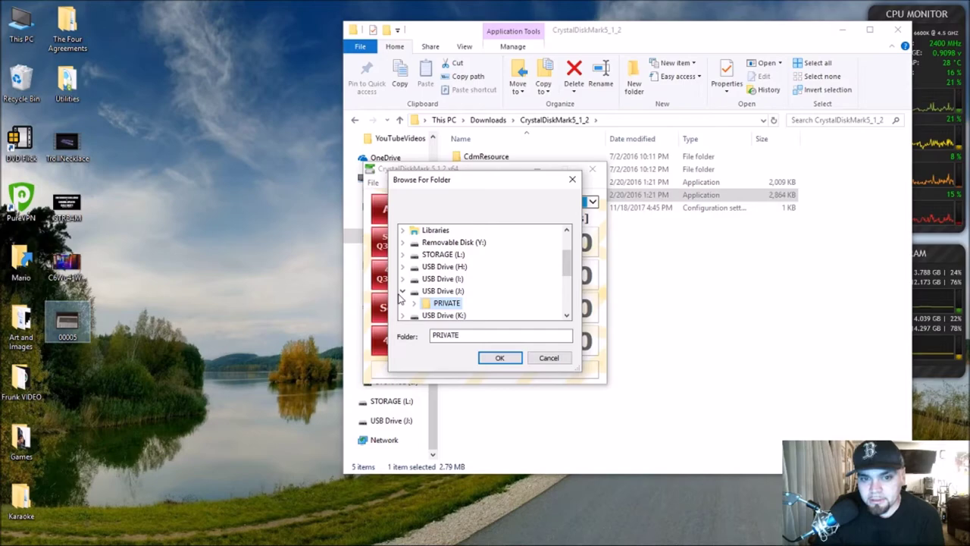
click(403, 291)
scroll(475, 278, down, 3)
scroll(476, 278, up, 3)
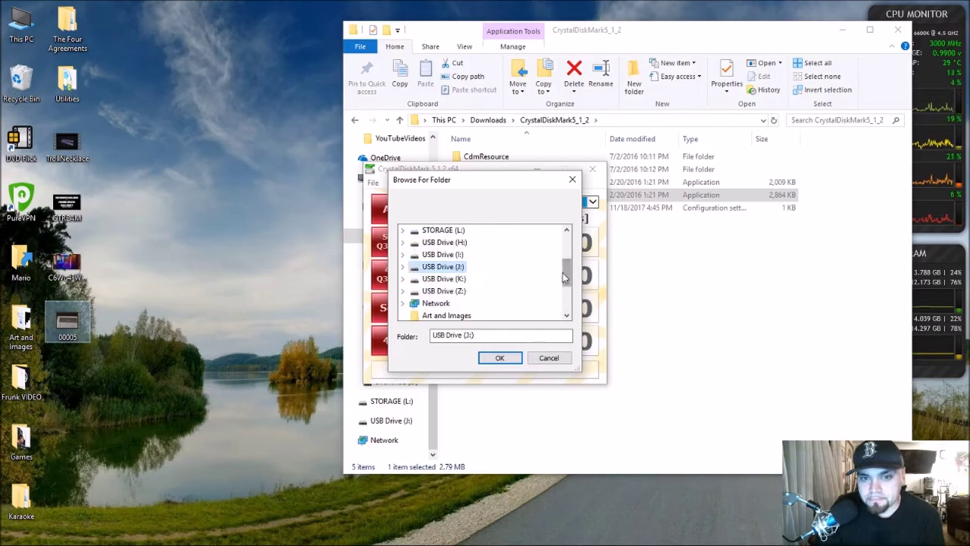
click(443, 230)
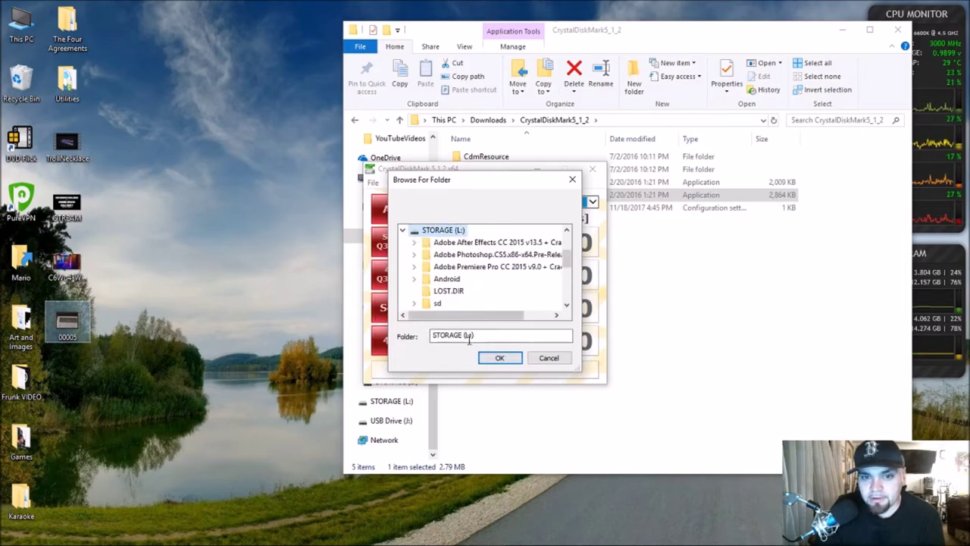
click(499, 359)
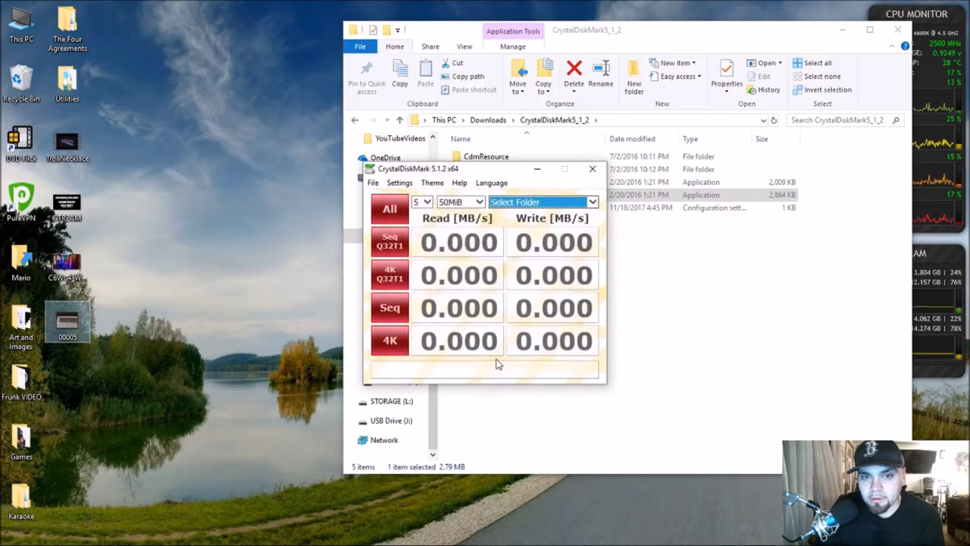
click(390, 241)
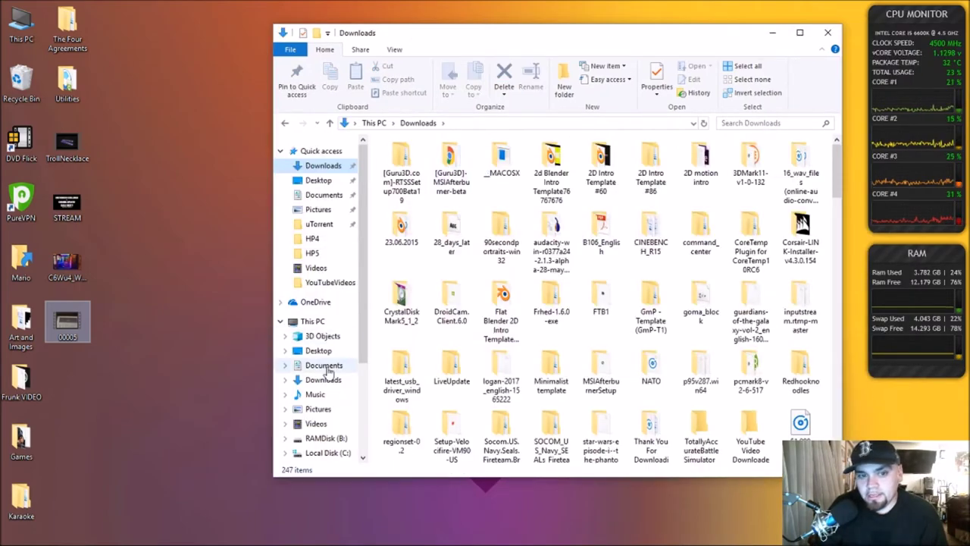
Step: Relaunch DiskMark64 and rerun Seq Q32T1, measuring 138.8 MB/s read and 66.51 MB/s write
scroll(307, 379, down, 3)
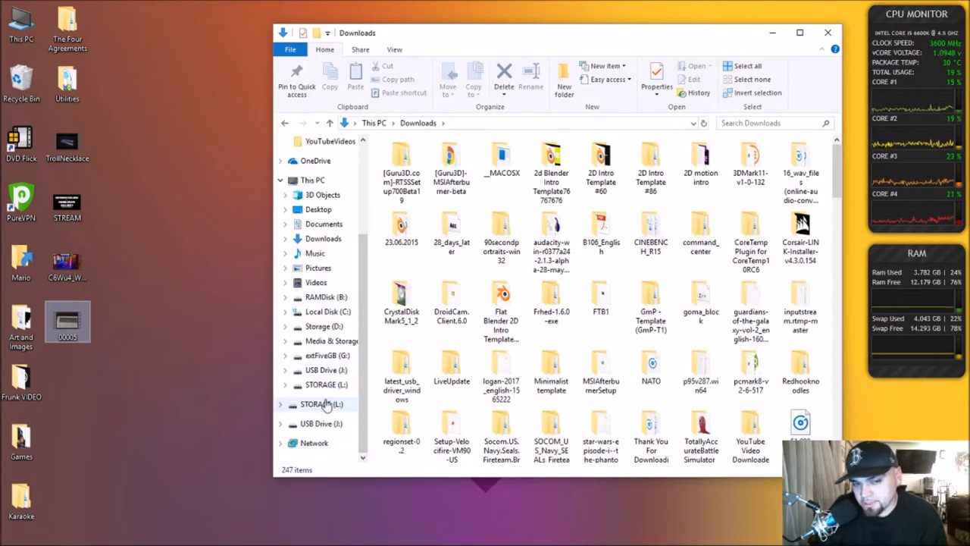
double_click(391, 316)
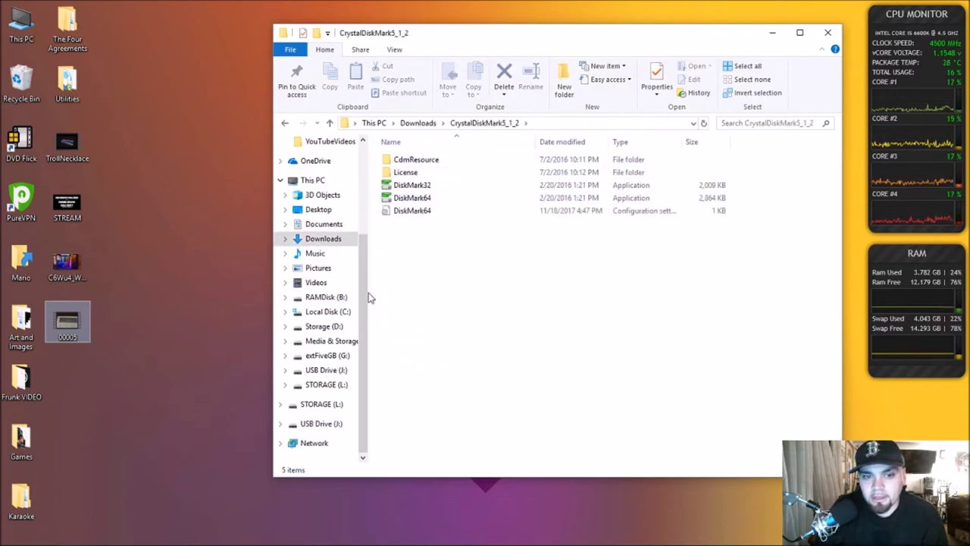
double_click(413, 198)
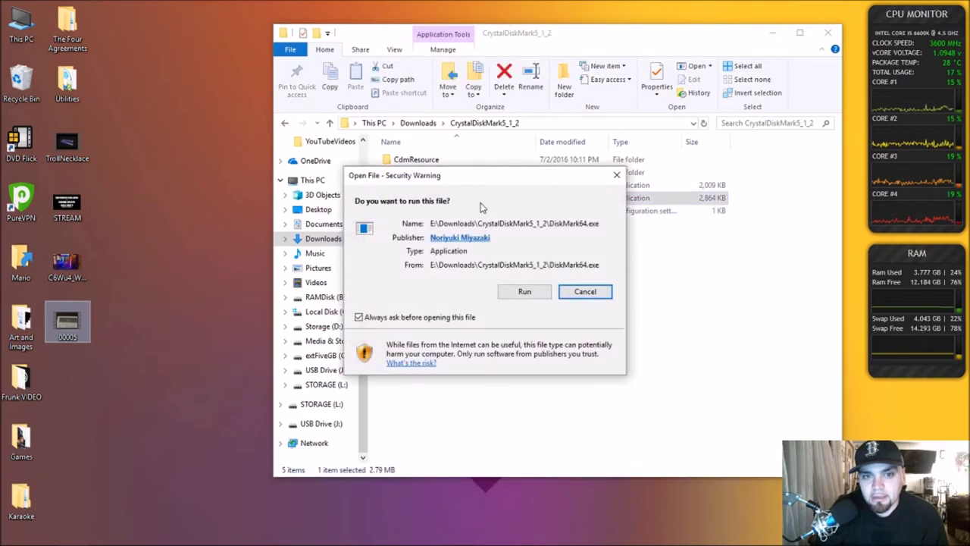
click(524, 292)
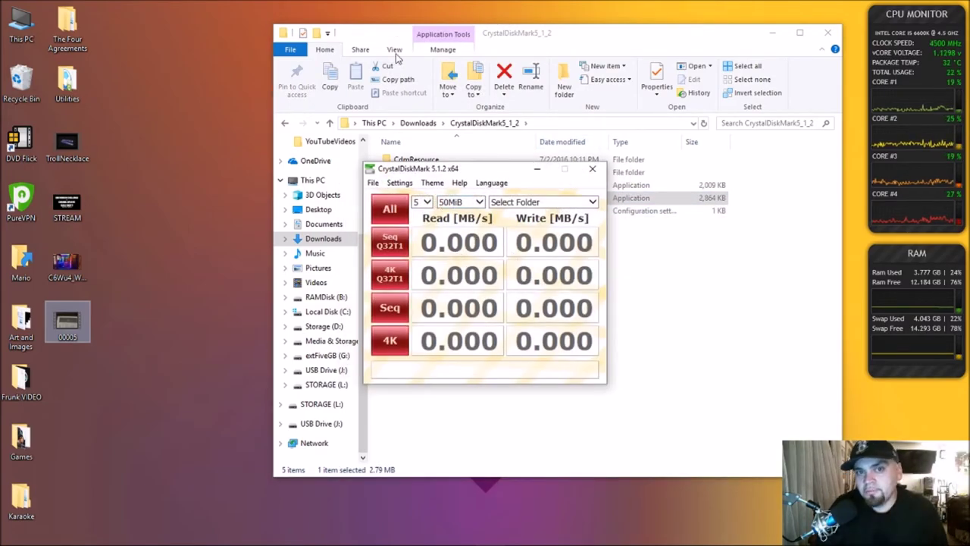
click(390, 241)
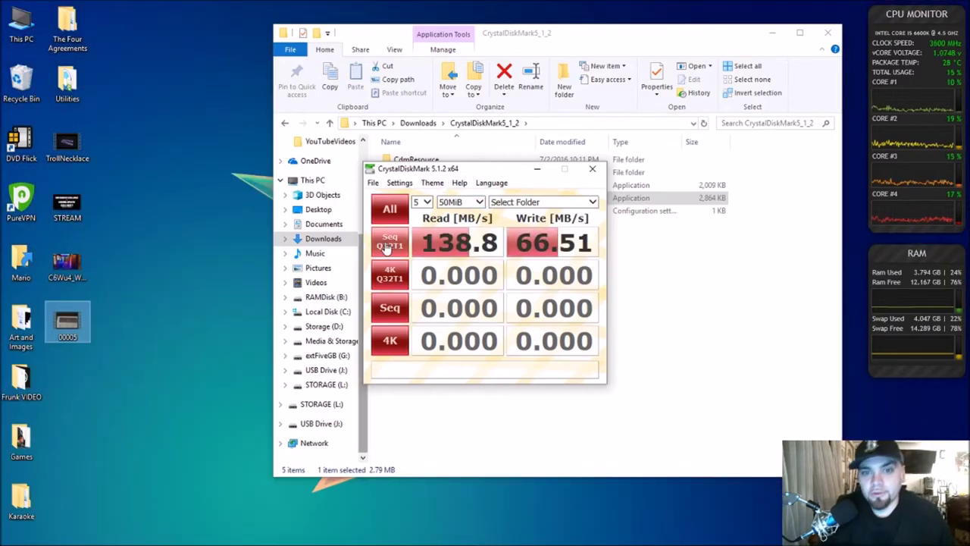